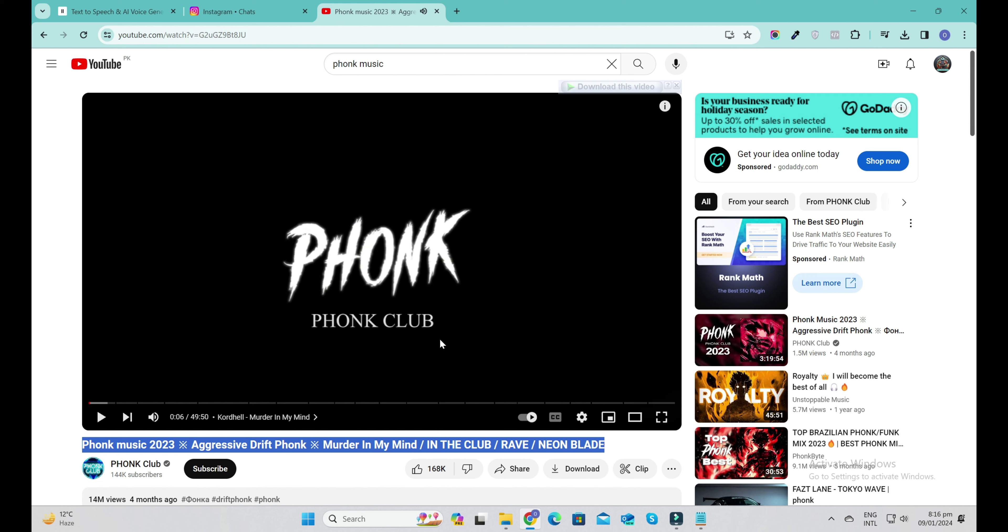
- Play the phonk music video from about 6:09 and pause it
left_click(161, 403)
left_click(389, 298)
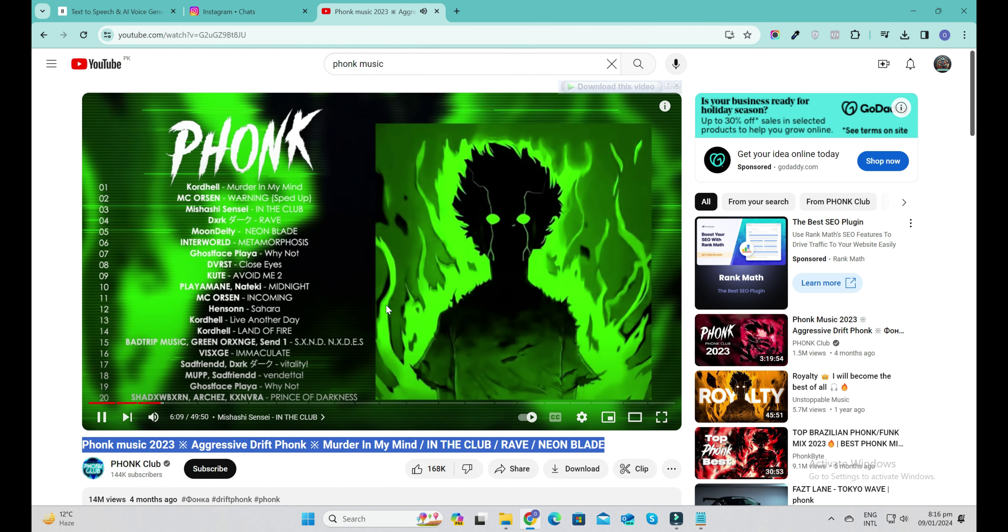
left_click(386, 305)
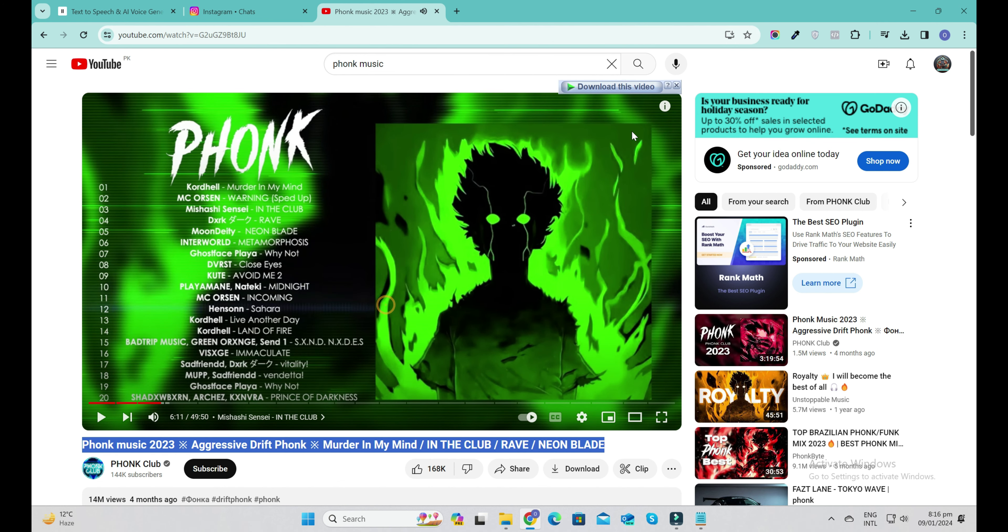
- Switch to Filmora, import the Phonk music 2023 video from Downloads, and place it on the timeline keeping the 1920 x 1080 25fps project settings
key("alt+Tab")
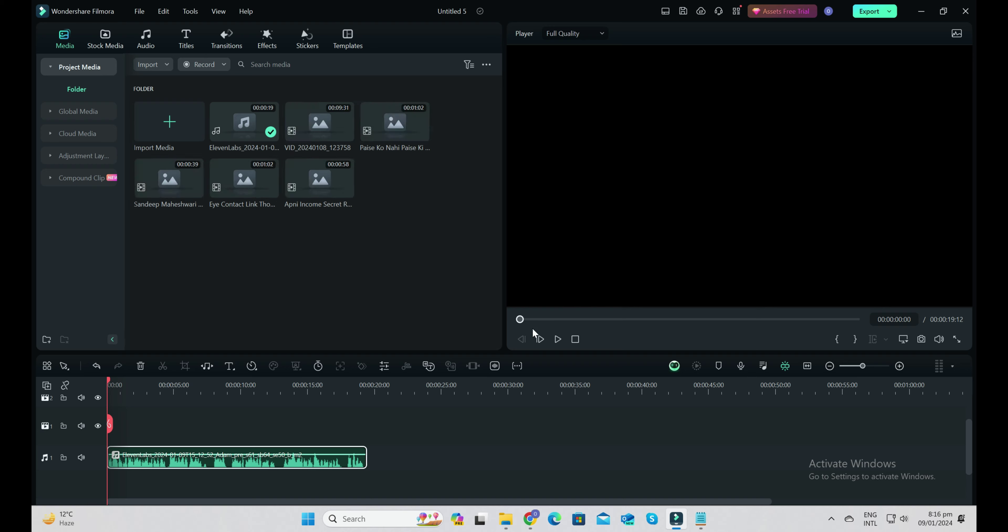
left_click(166, 121)
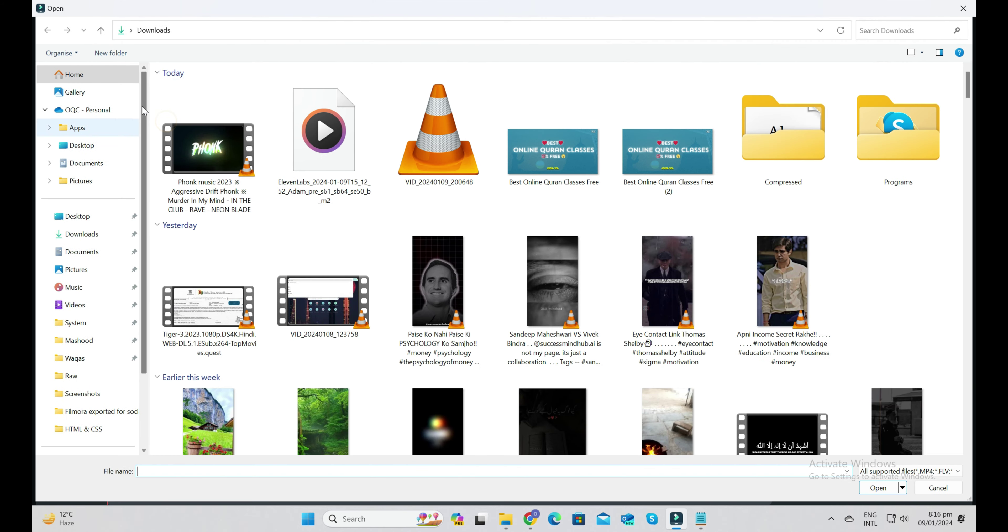
double_click(198, 153)
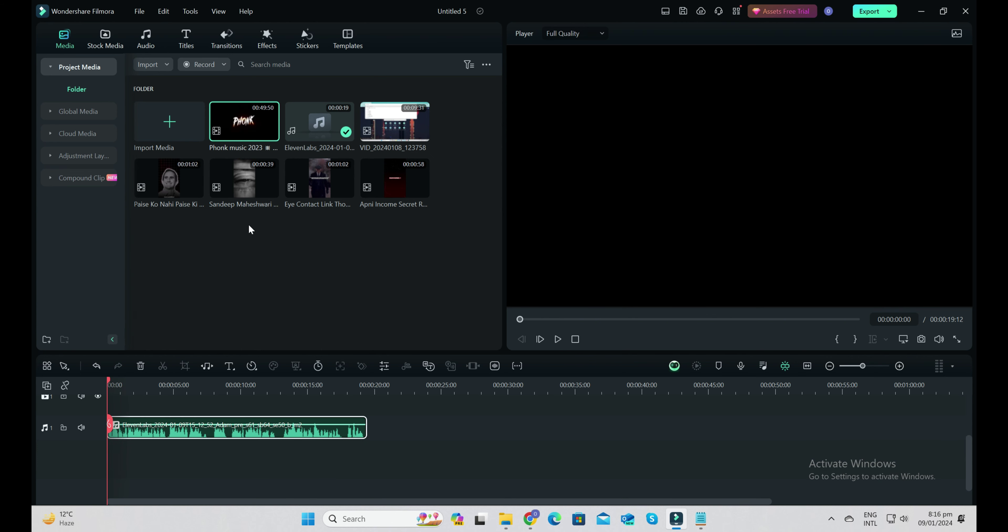
left_click_drag(244, 121, 117, 476)
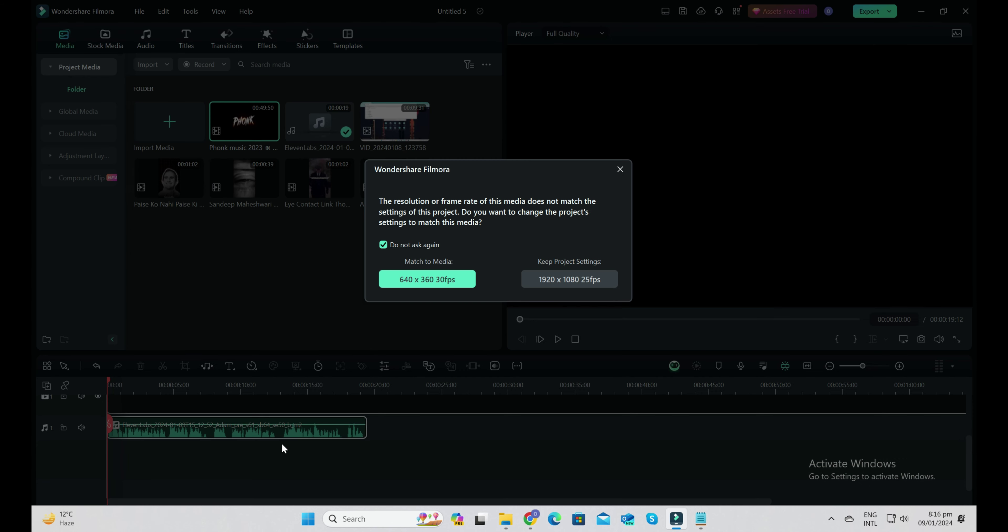
left_click(566, 281)
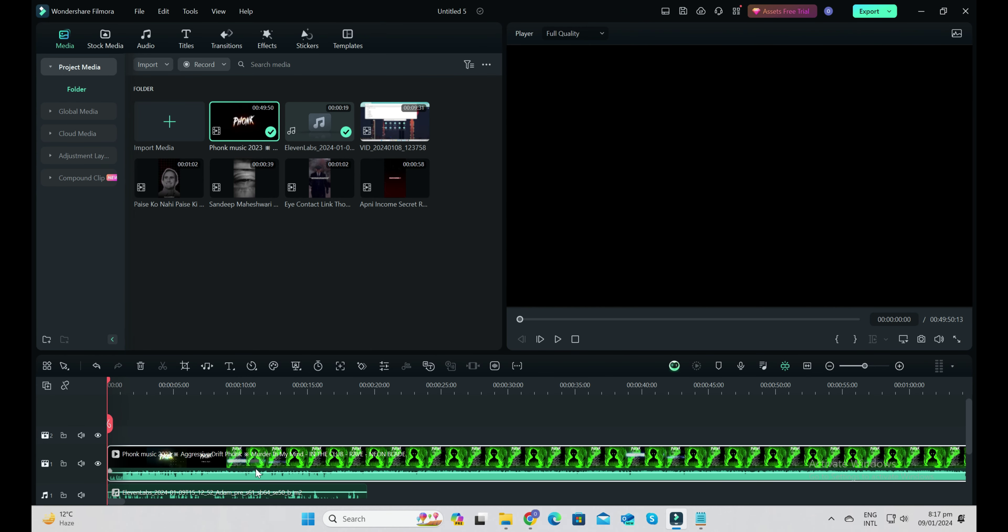
- Detach the audio from the Phonk music clip and delete its video part from the timeline
right_click(256, 459)
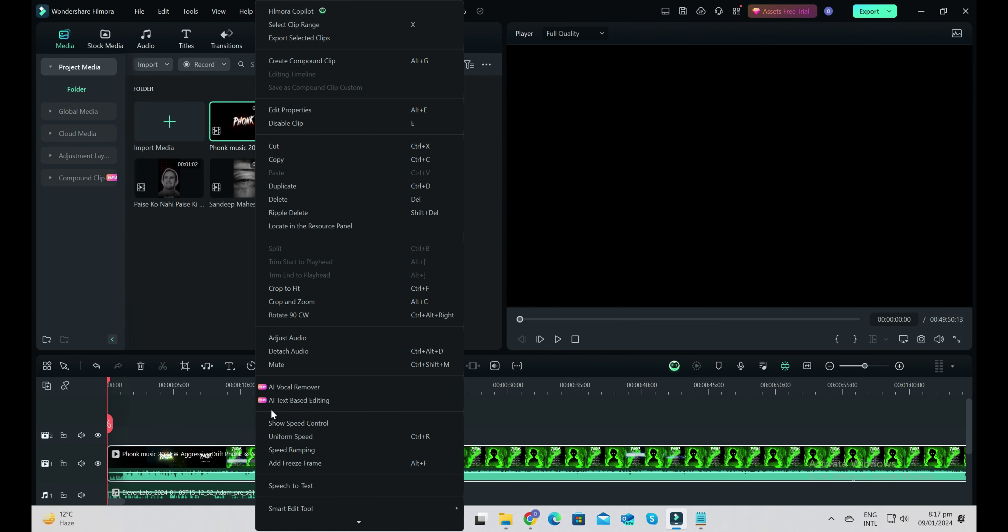
left_click(286, 352)
scroll(376, 415, "down", 2)
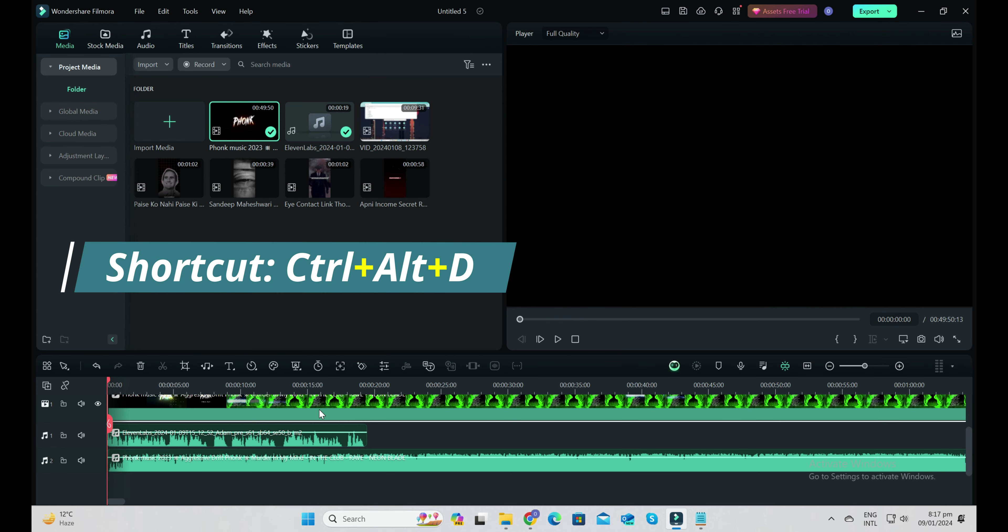
key("Delete")
- Enable Audio Ducking on the ElevenLabs voiceover clip and listen to it with the music
key("space")
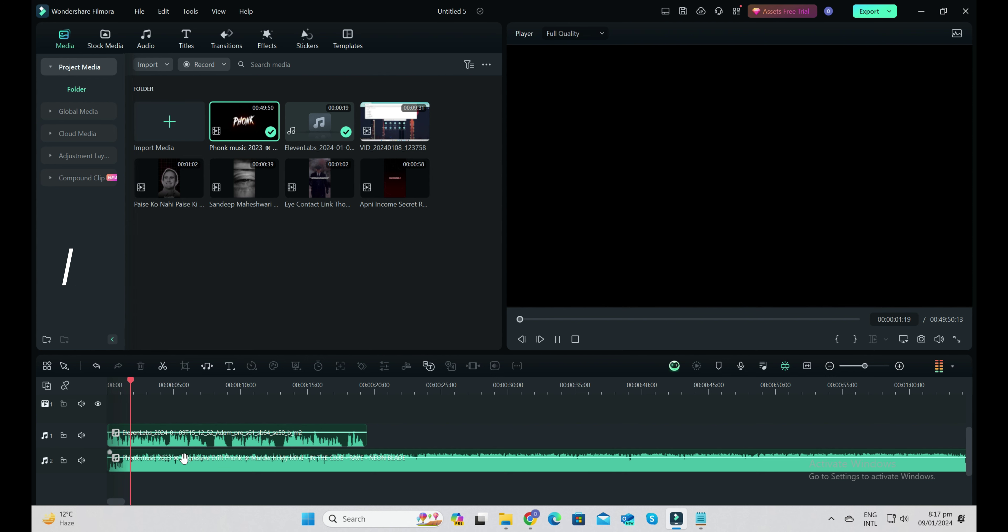
double_click(198, 439)
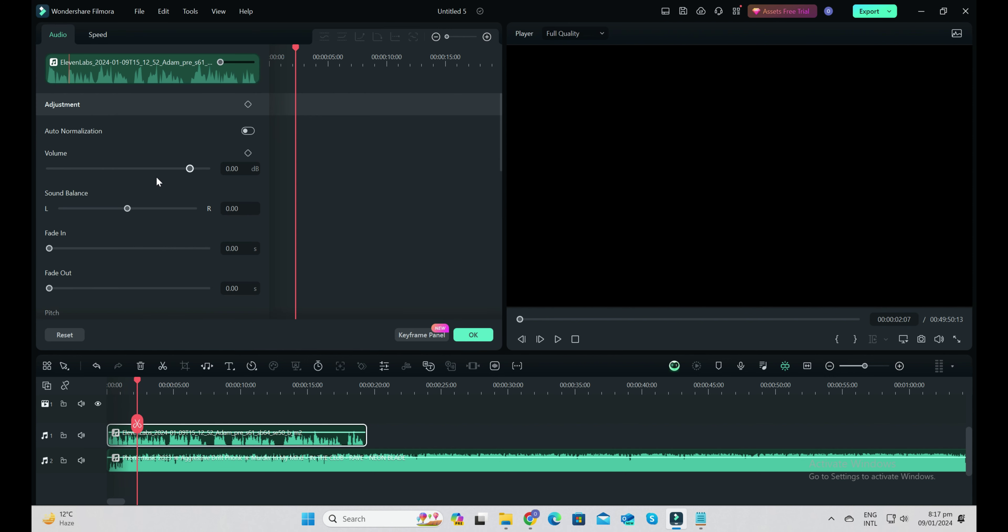
scroll(124, 224, "down", 1)
scroll(123, 224, "down", 1)
left_click(248, 286)
key("space")
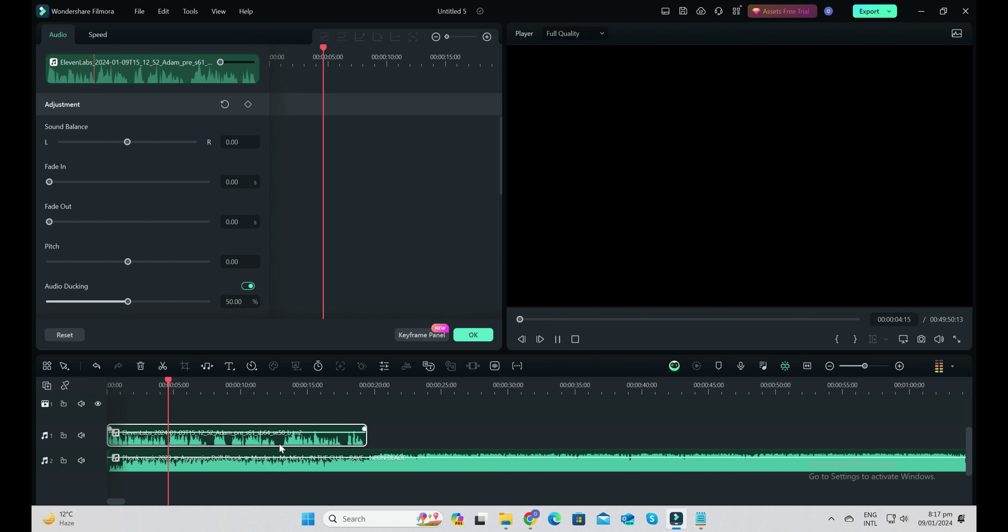
- Split the Phonk music audio at about 00:06:27 and delete the part before the cut
scroll(317, 448, "down", 3)
left_click(612, 391)
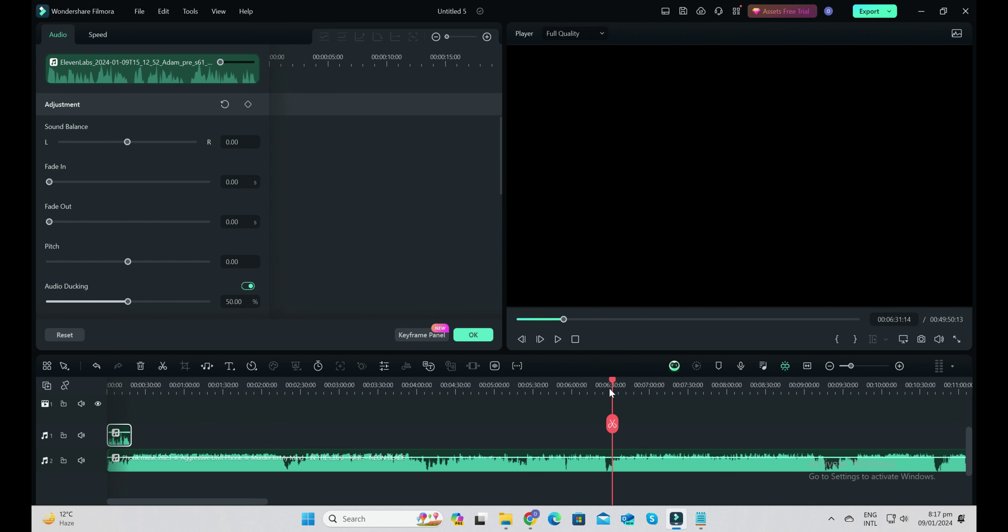
left_click(606, 389)
scroll(607, 423, "up", 2)
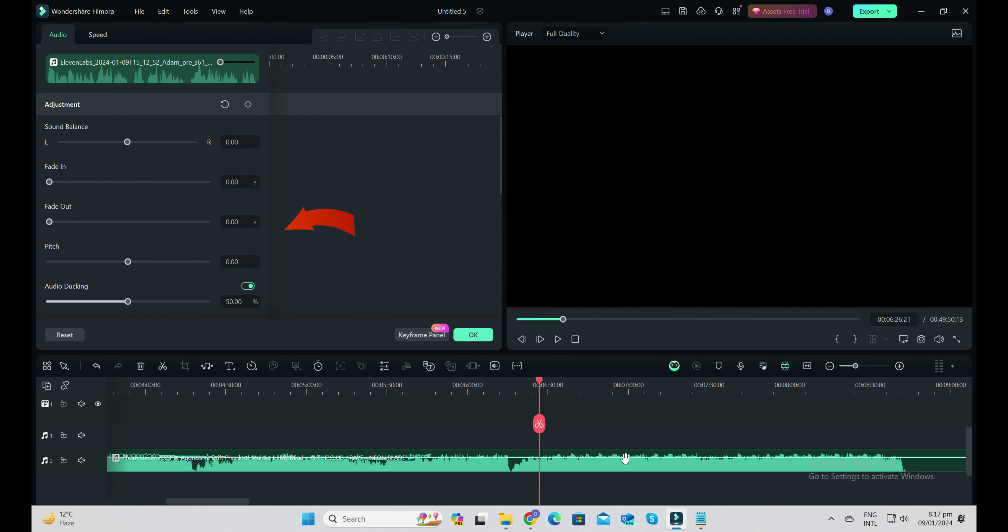
left_click(574, 460)
key("ctrl+b")
left_click(498, 468)
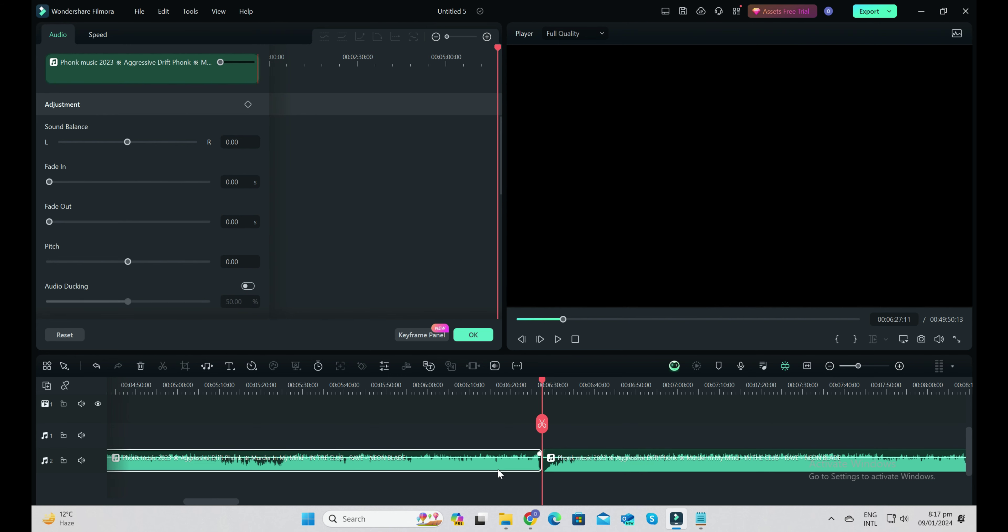
key("Delete")
- Move the remaining Phonk music audio to the start of the timeline and play the mix from the beginning
left_click_drag(590, 474, 50, 476)
key("Home")
key("space")
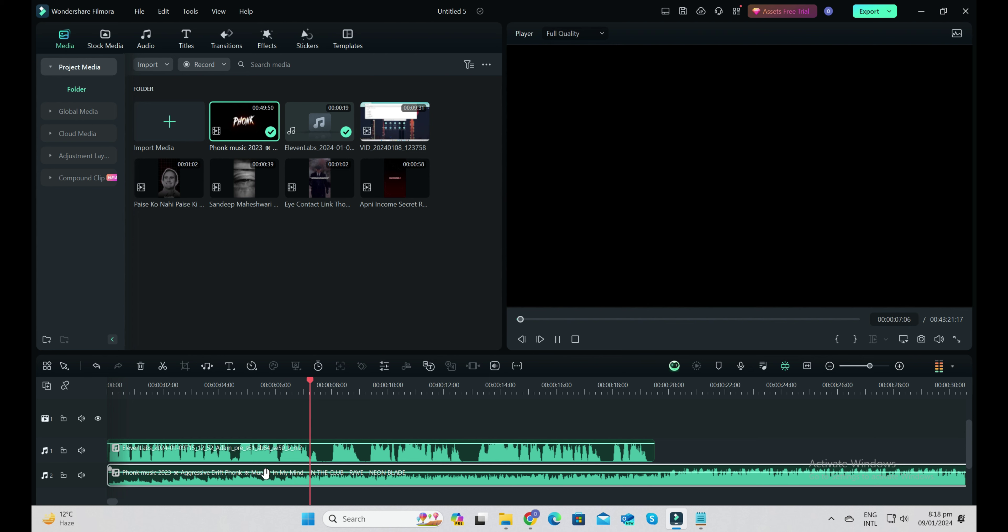
- Transcribe the ElevenLabs voiceover clip into title clips with Speech-to-Text in English (US), and play the timeline
right_click(171, 450)
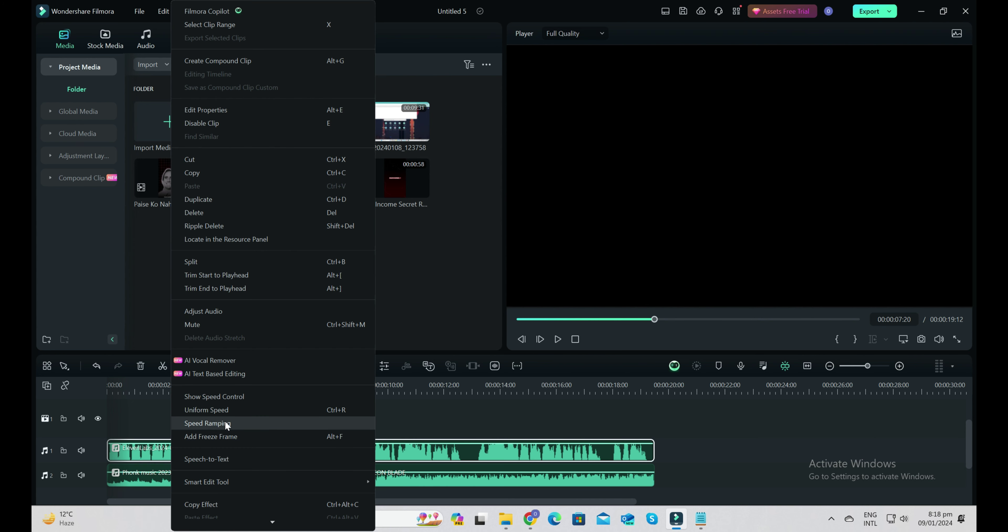
left_click(209, 461)
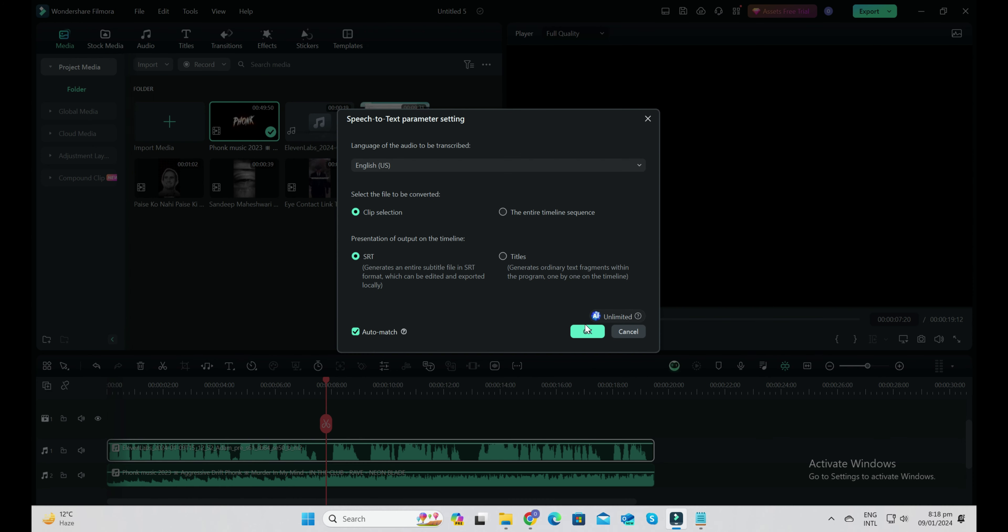
left_click(503, 256)
left_click(587, 332)
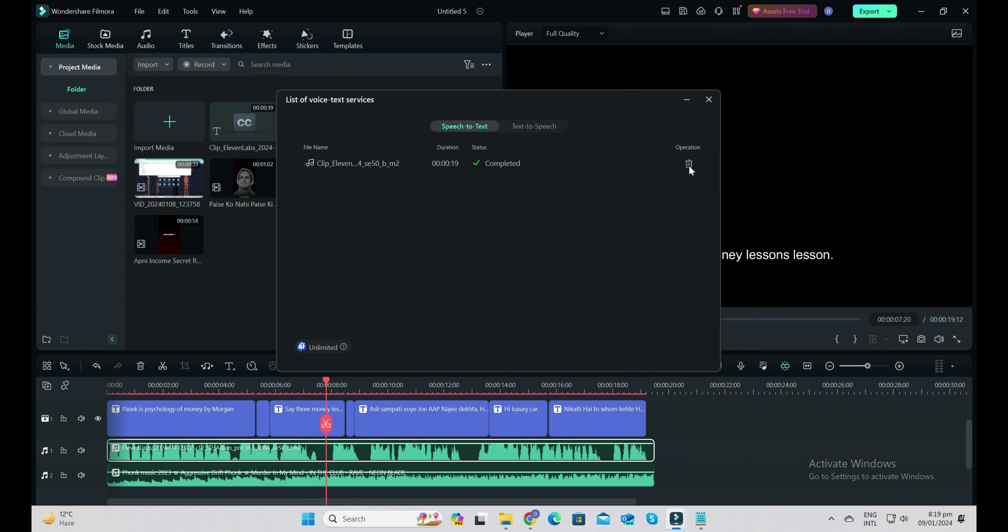
left_click(709, 99)
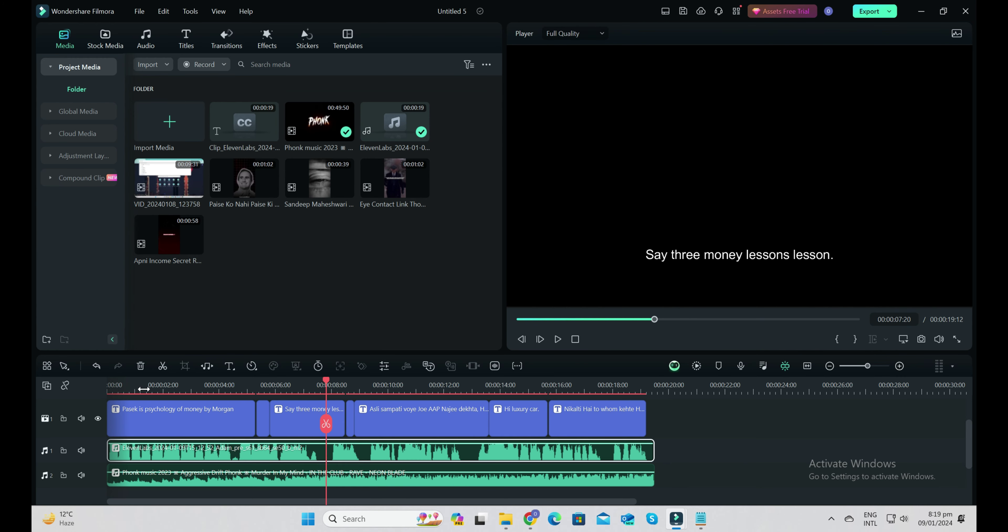
key("space")
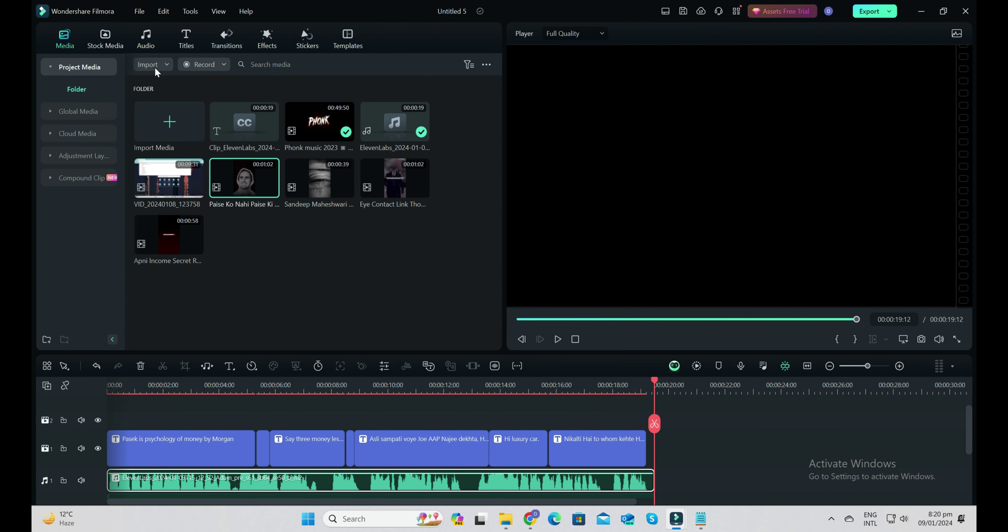
- Search the Pexels stock videos for "money"
left_click(105, 43)
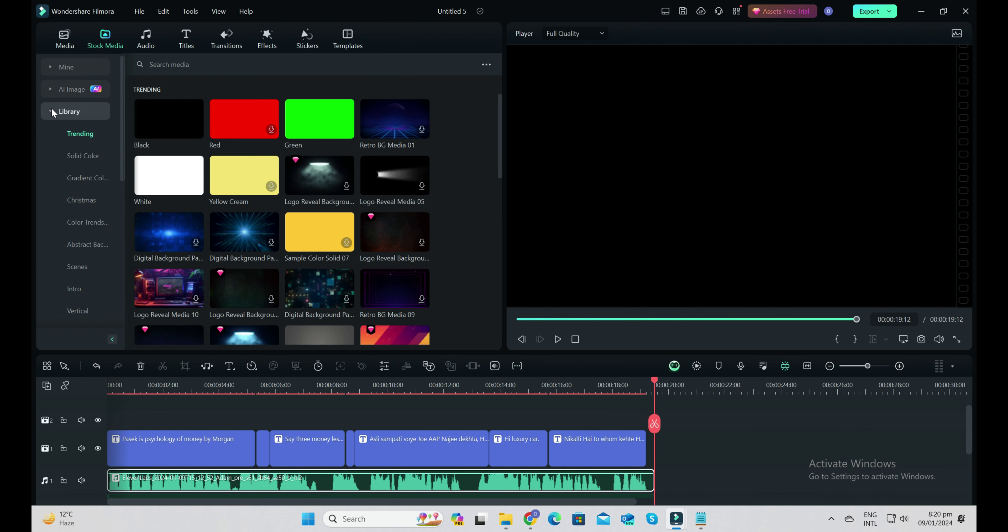
left_click(64, 129)
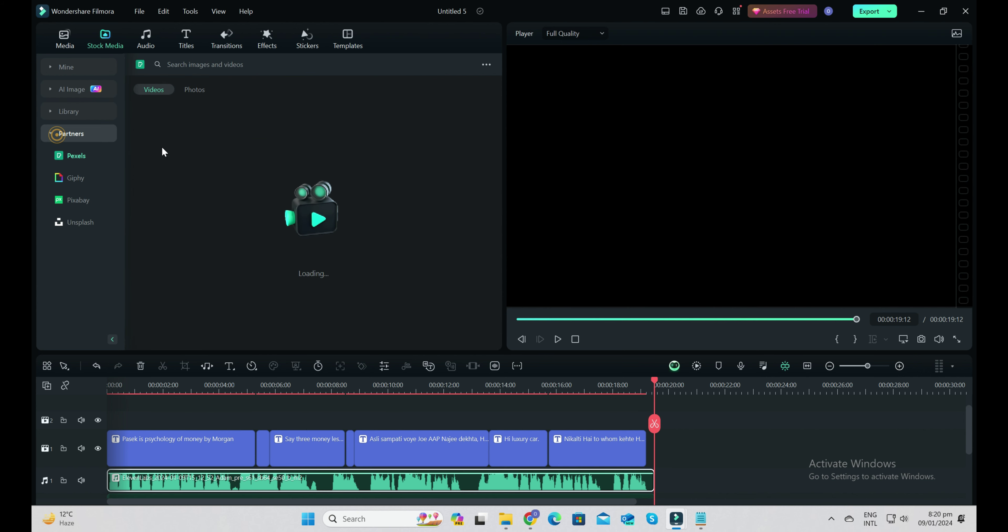
left_click(169, 66)
type("money")
key("Return")
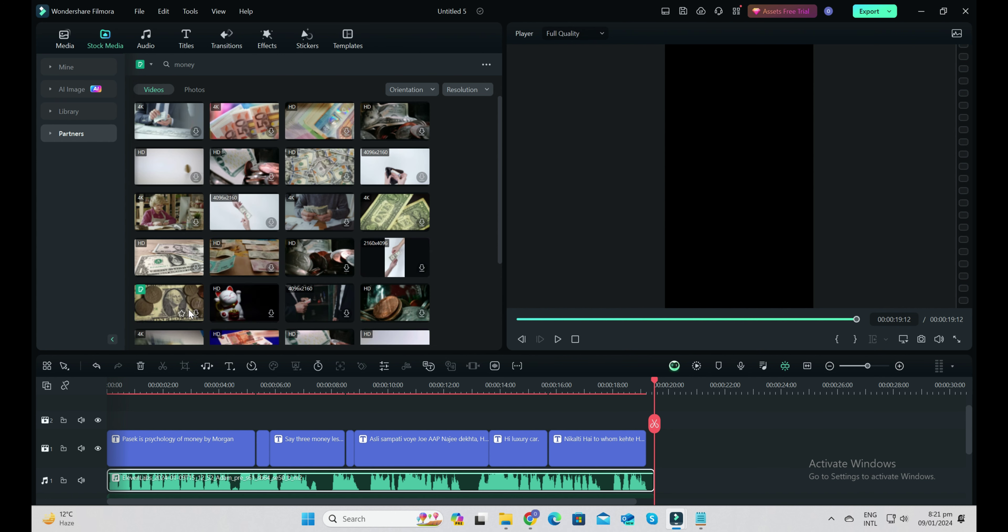
- Preview the hundred-dollar bills stock video and add it at the timeline start, keeping the 1080 x 1920 25fps project settings
left_click(308, 177)
left_click(600, 269)
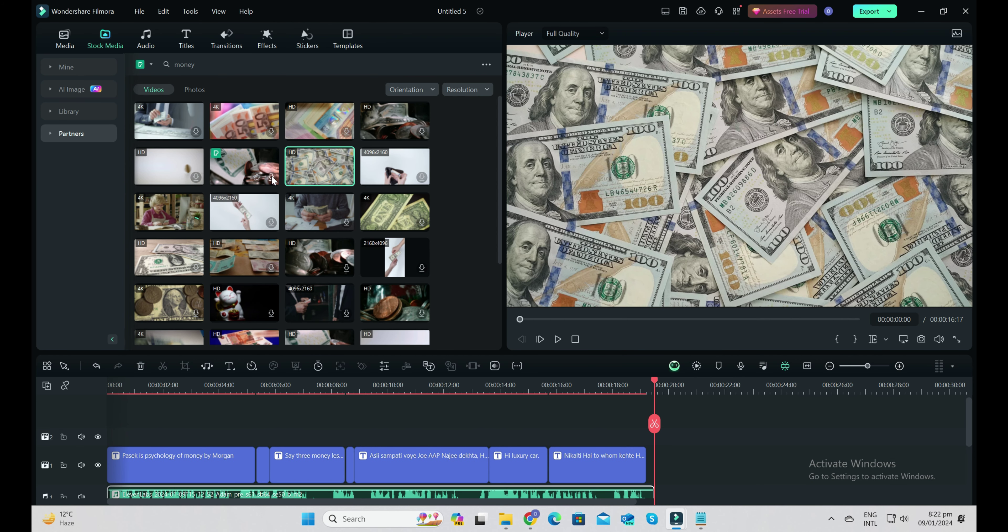
left_click_drag(300, 169, 106, 431)
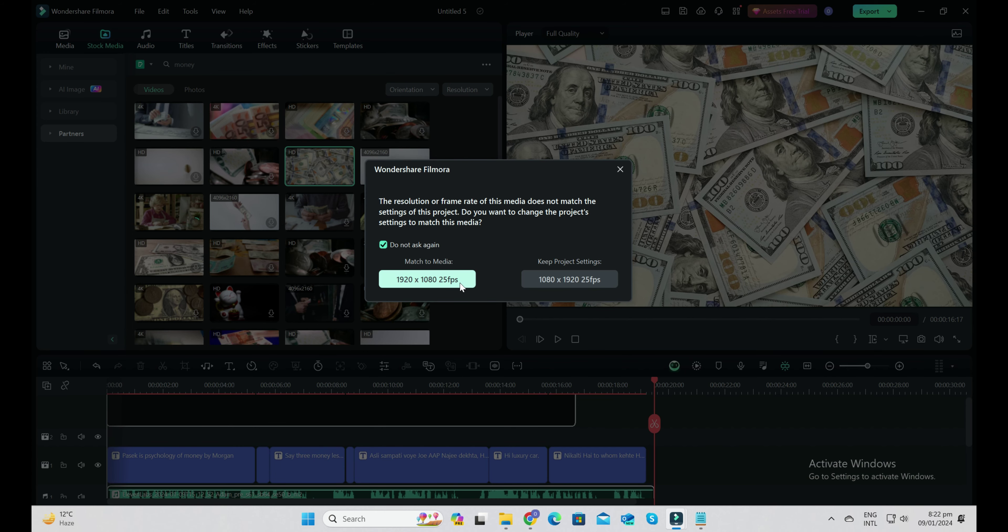
left_click(549, 277)
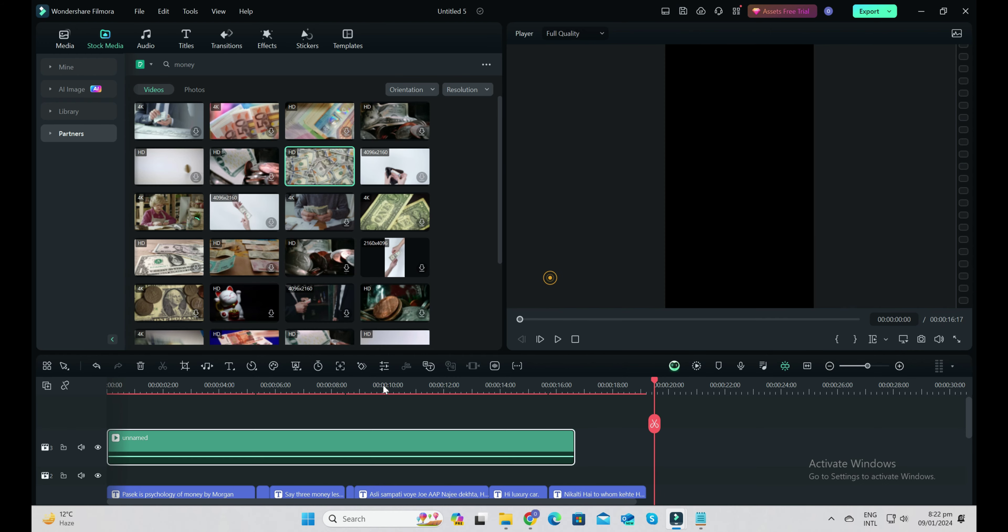
- Apply Crop to Fit to the dollar bills clip for the vertical frame and play the timeline from the start
left_click(117, 380)
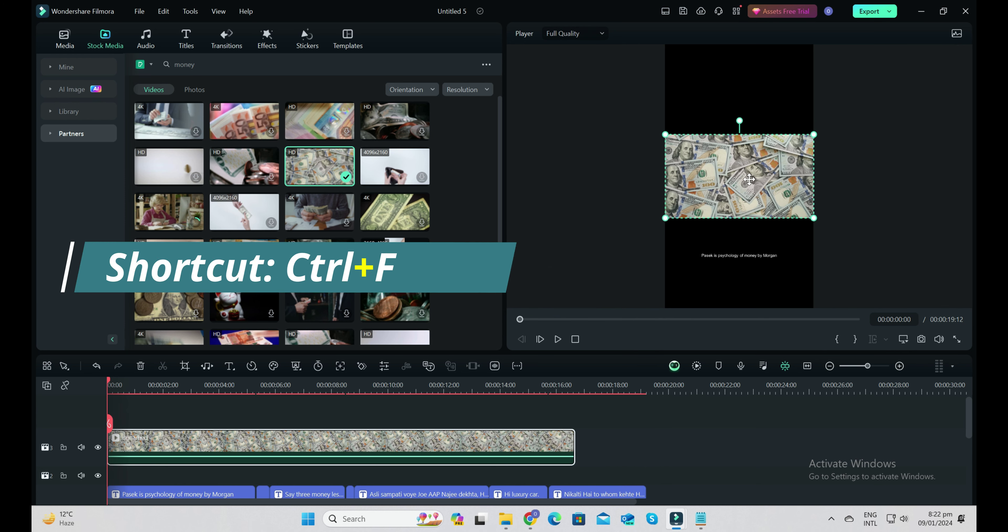
key("ctrl+f")
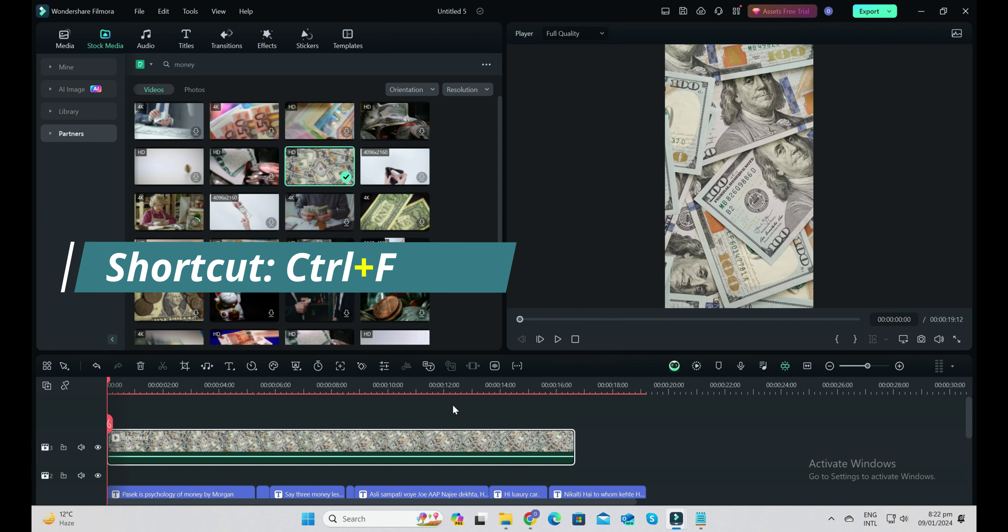
scroll(275, 422, "down", 2)
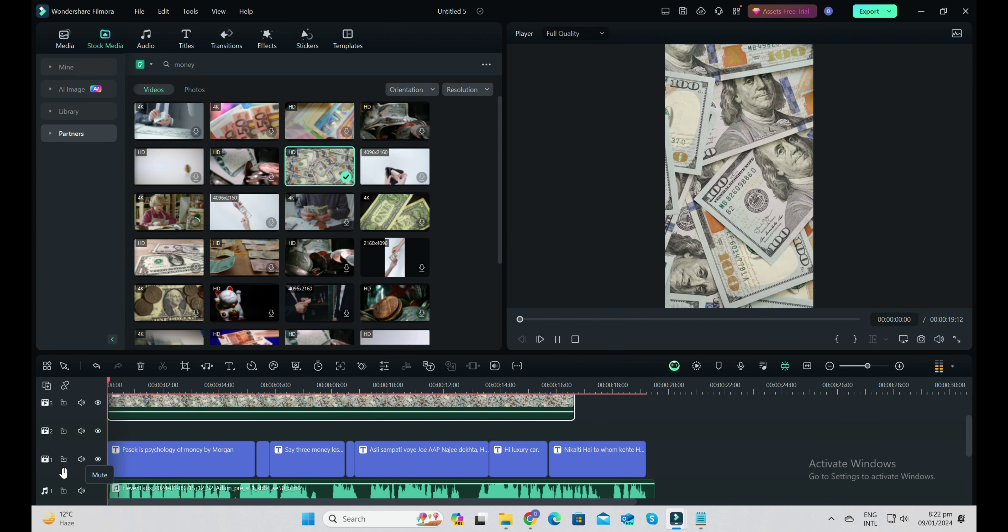
scroll(284, 430, "up", 2)
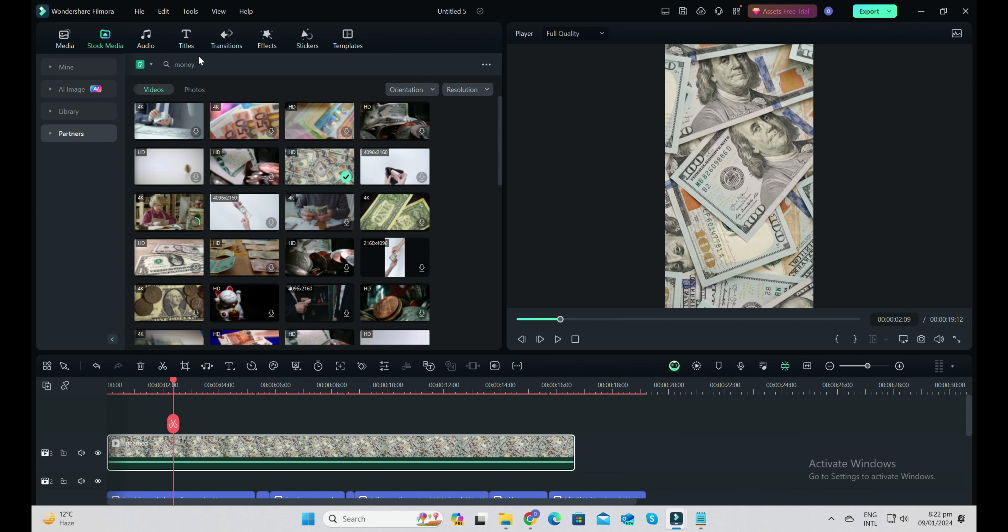
- Search the effects for "overlay", browse the available overlays, and return to the project media
left_click(267, 40)
left_click(225, 64)
type("over")
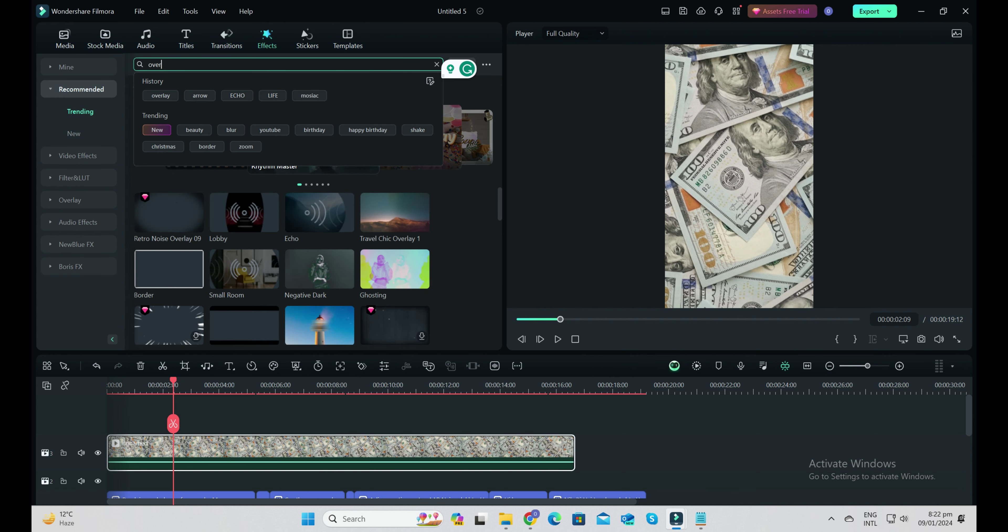
type("lay")
key("Return")
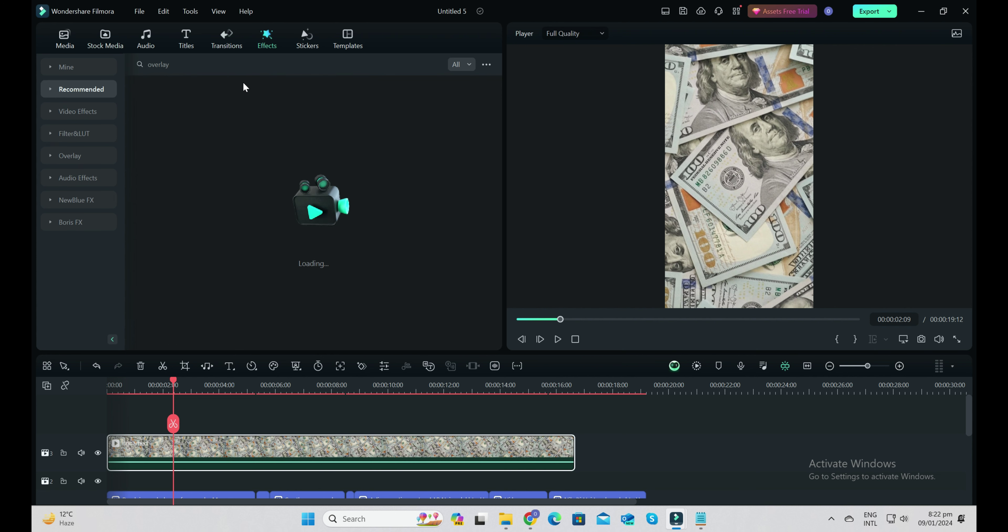
scroll(306, 266, "down", 3)
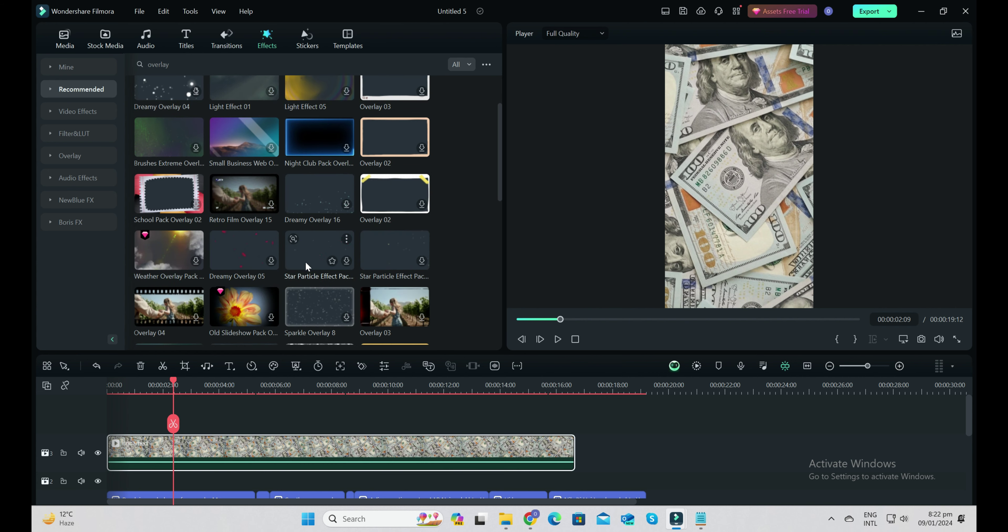
left_click(65, 40)
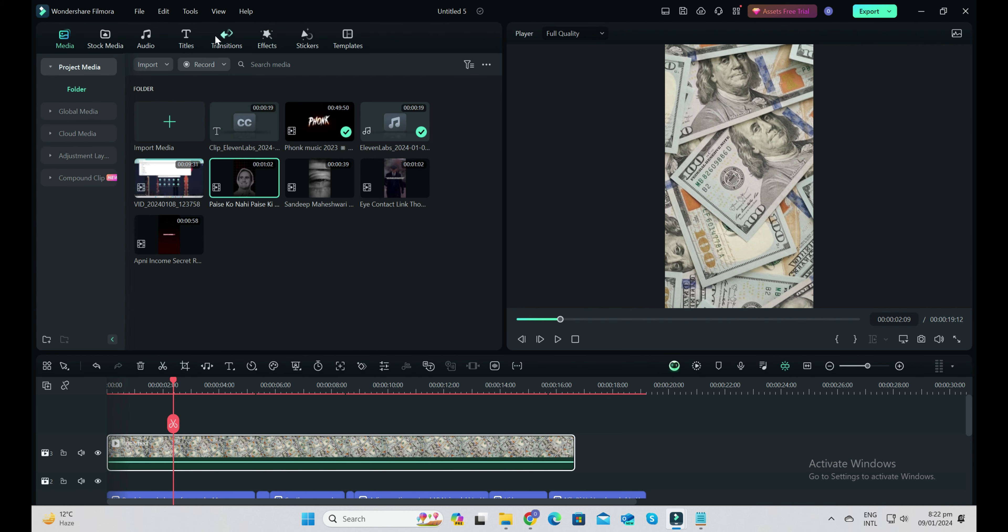
- Add the downloaded Movie Atmosphere Overlay 01 effect to the timeline start, on the track between the captions and the dollar bills clip
left_click(267, 39)
left_click(66, 67)
left_click(84, 112)
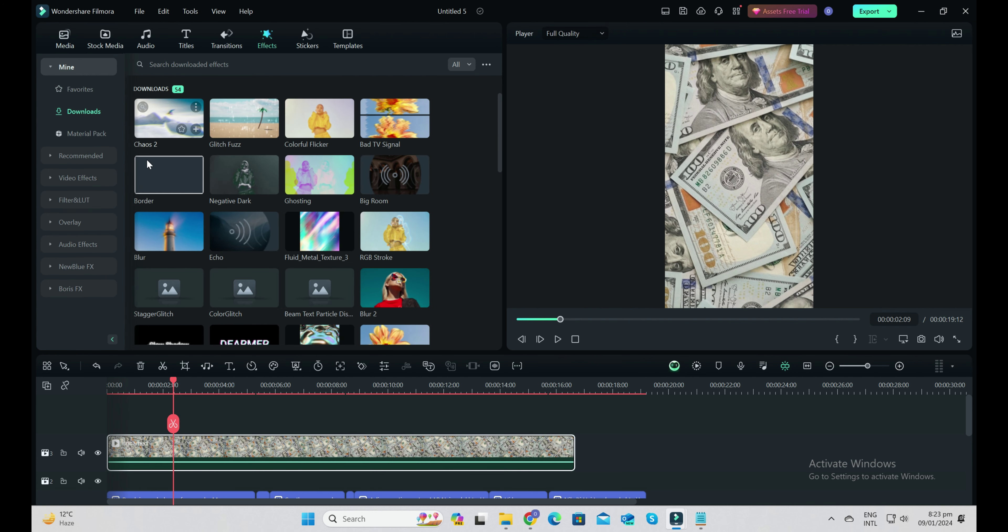
scroll(195, 211, "down", 10)
left_click_drag(241, 246, 153, 432)
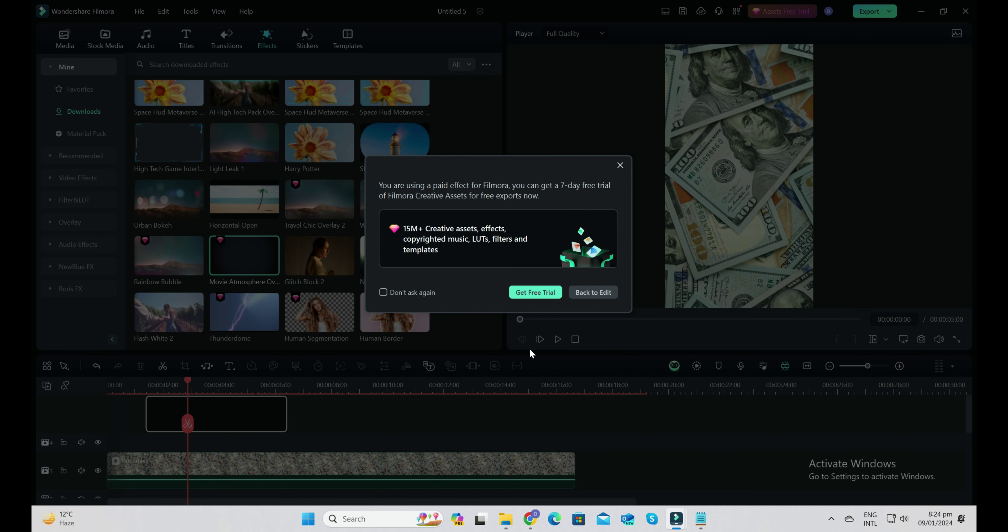
left_click(591, 293)
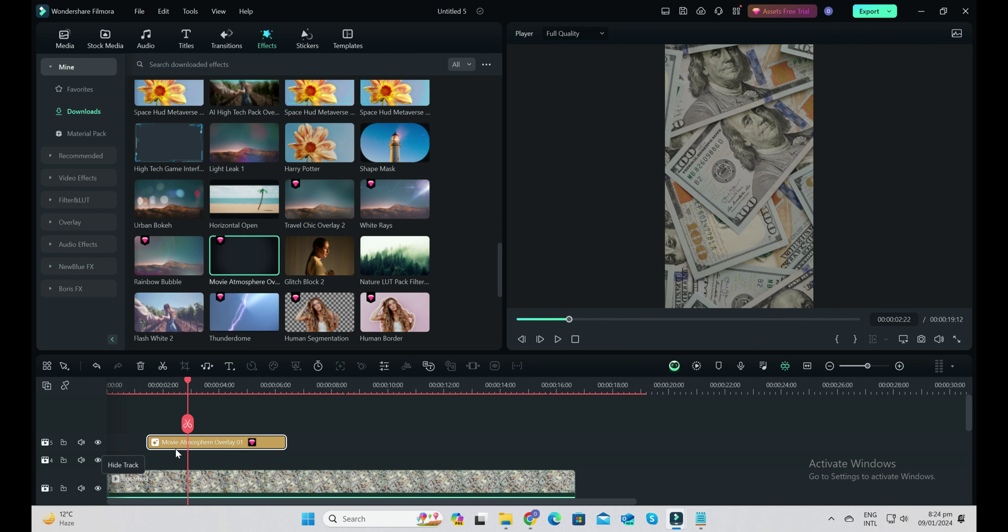
left_click_drag(196, 447, 156, 459)
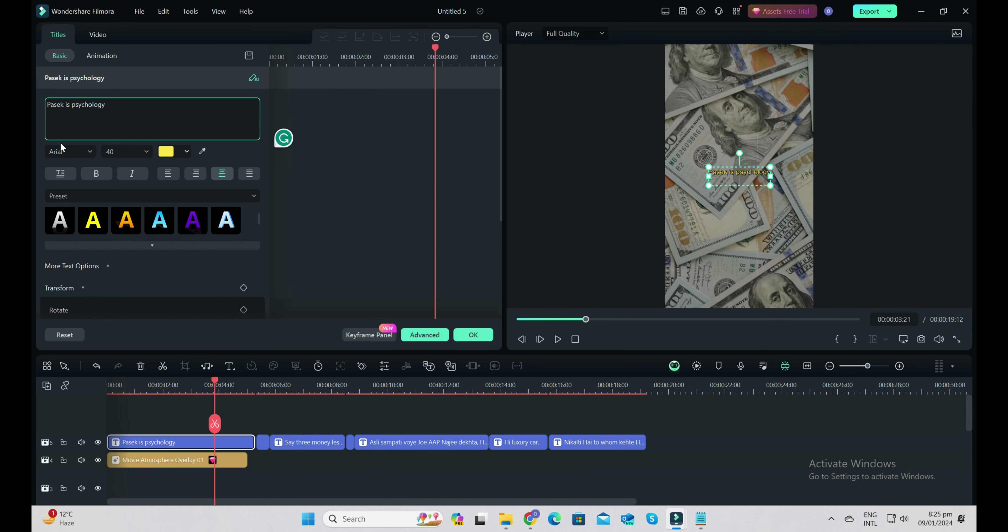
- Split the "Pasek is psychology" caption in two and change the second part's text to "of money by Morgan"
scroll(142, 407, "down", 1)
left_click(142, 391)
left_click(153, 406)
left_click(154, 423)
key("ctrl+a")
type("of money by Morgan")
- Set the "Pasek is psychology" caption's font size to 80 and center it in the frame
left_click(120, 406)
left_click(129, 427)
left_click(110, 151)
type("80")
key("Return")
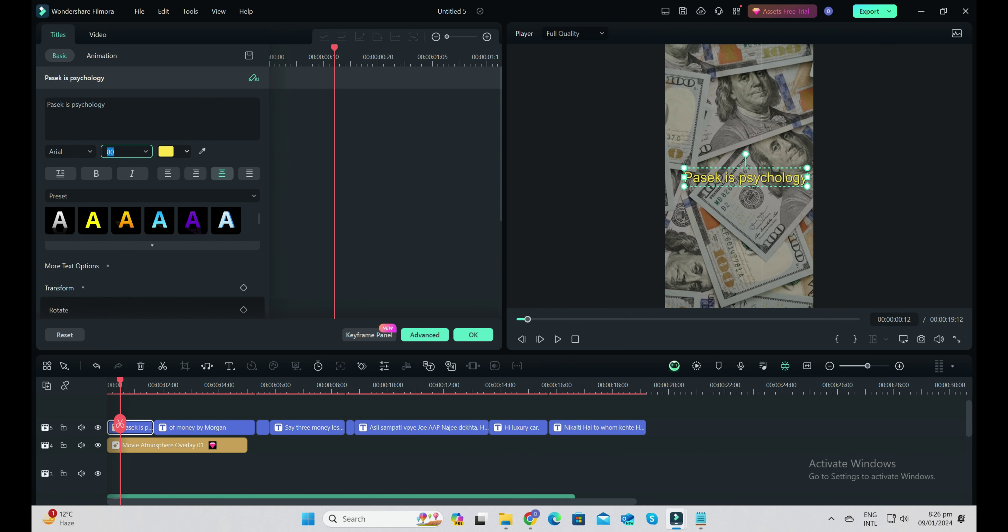
scroll(94, 268, "down", 5)
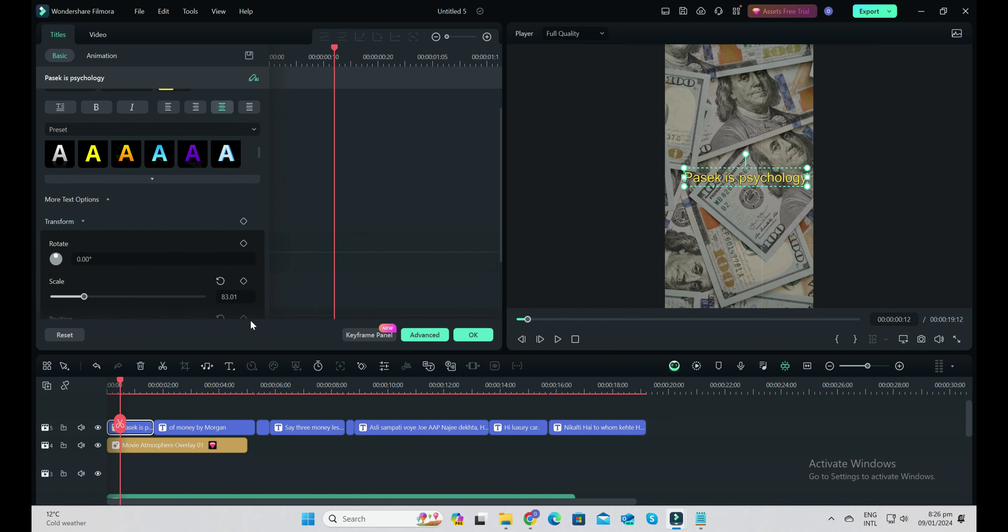
left_click(424, 334)
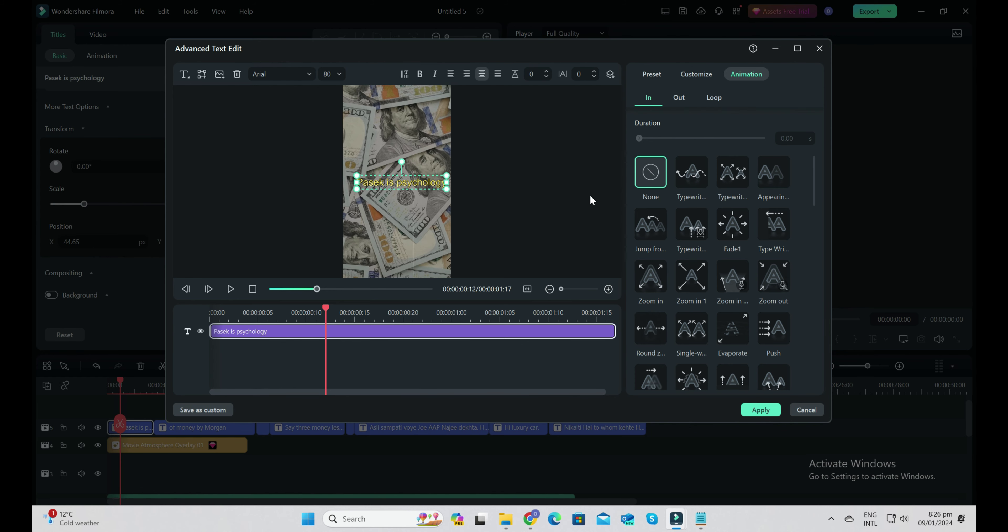
left_click(817, 54)
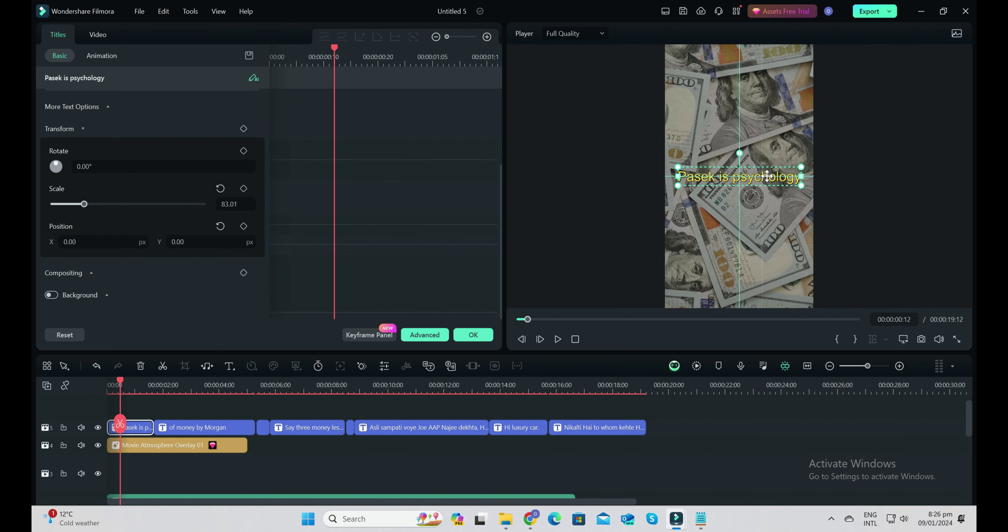
- Change the "Pasek is psychology" caption's font to Amiko and play it back
scroll(74, 123, "up", 3)
scroll(58, 221, "up", 3)
left_click(71, 152)
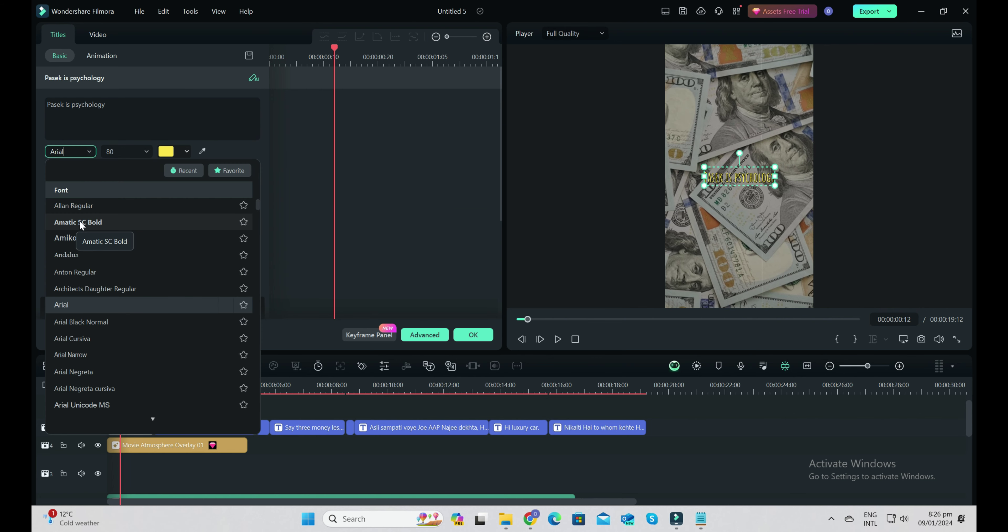
left_click(87, 242)
key("Return")
key("space")
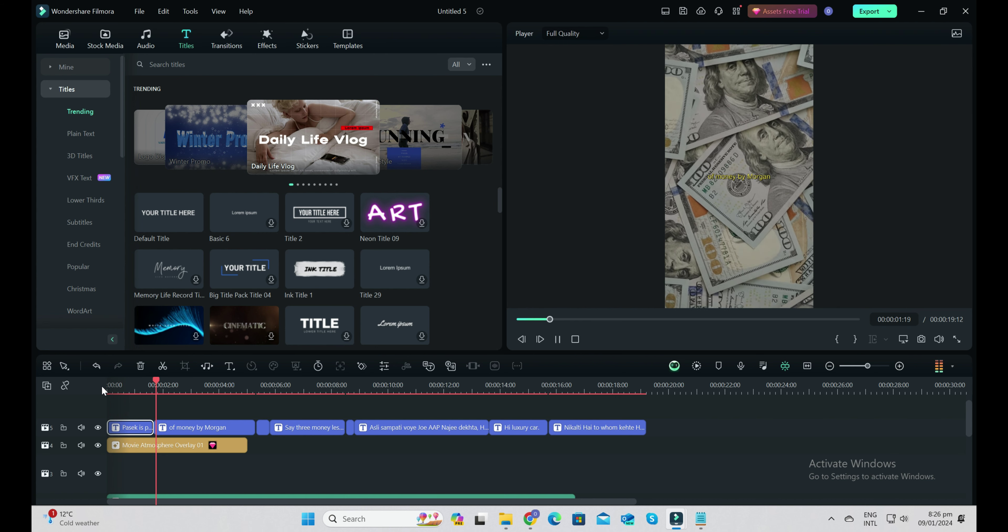
key("space")
- Trim the dollar bills clip to the first caption's length and add the stock video of the woman counting cash after it
scroll(455, 473, "down", 2)
left_click_drag(574, 474, 140, 473)
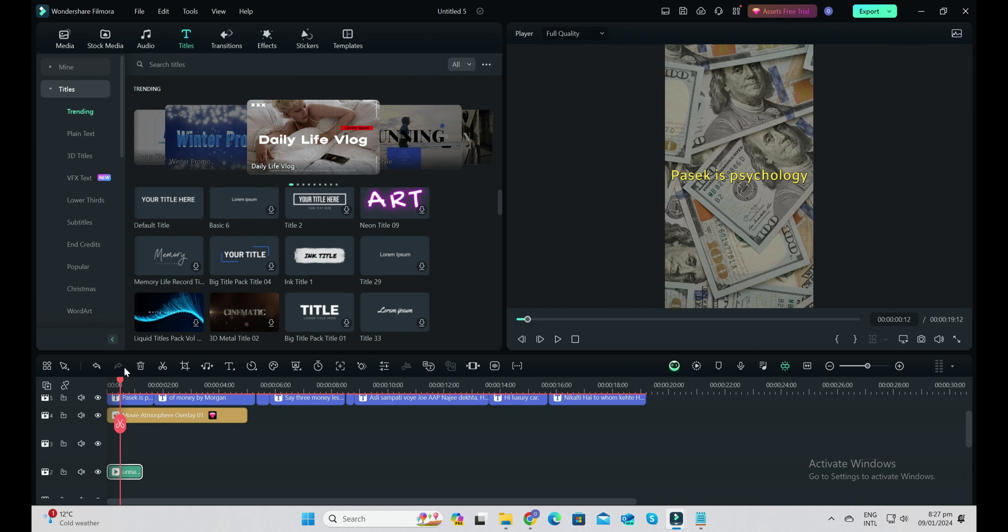
left_click(108, 39)
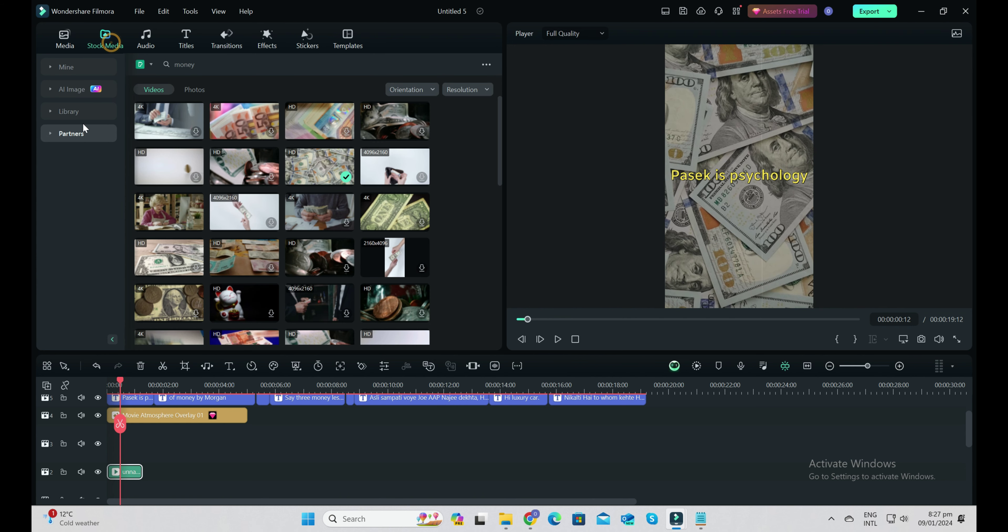
left_click_drag(174, 218, 153, 476)
- Play the timeline through both stock clips and extend the Movie Atmosphere Overlay 01 effect to about 16 seconds
key("space")
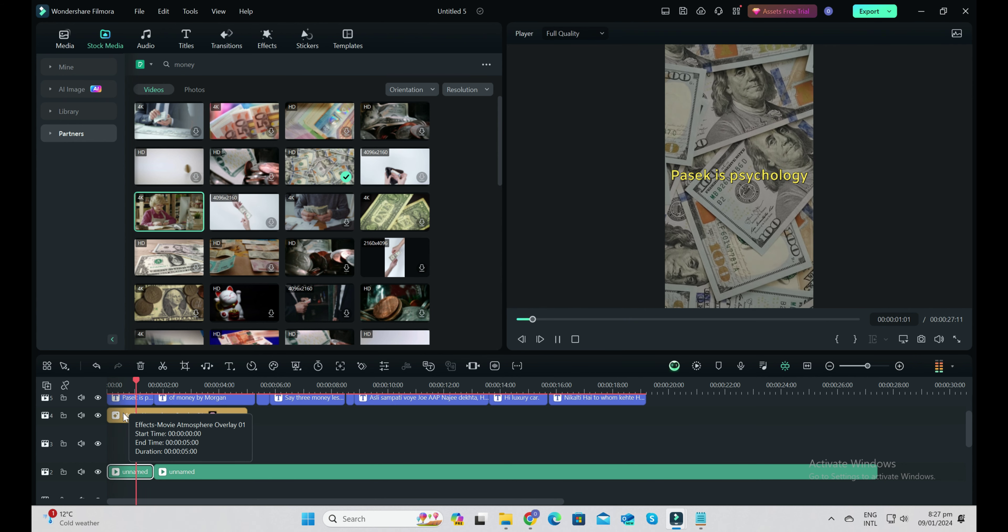
left_click(183, 471)
key("space")
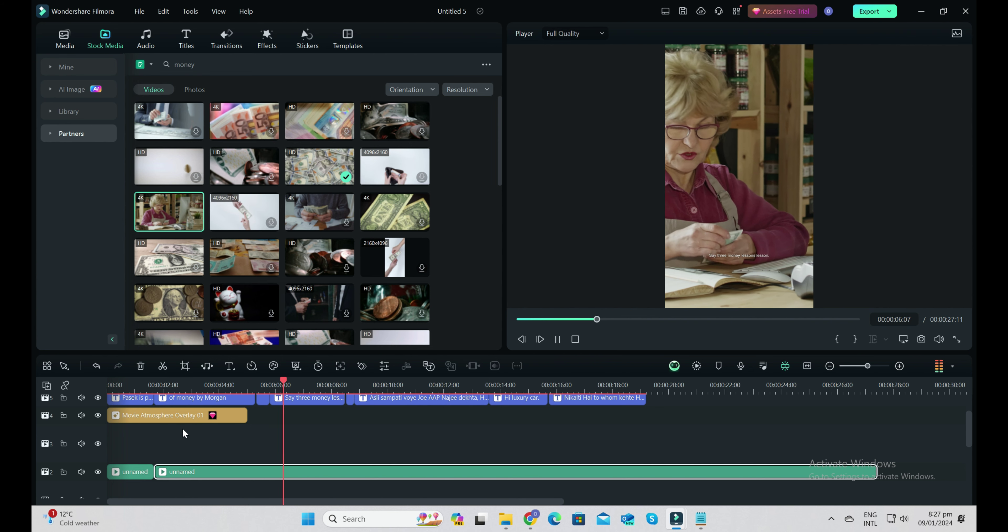
left_click_drag(246, 415, 559, 426)
key("space")
- Set the "Say three money lessons lesson." caption's font size to 64, move it to the frame's center and play it back
double_click(297, 397)
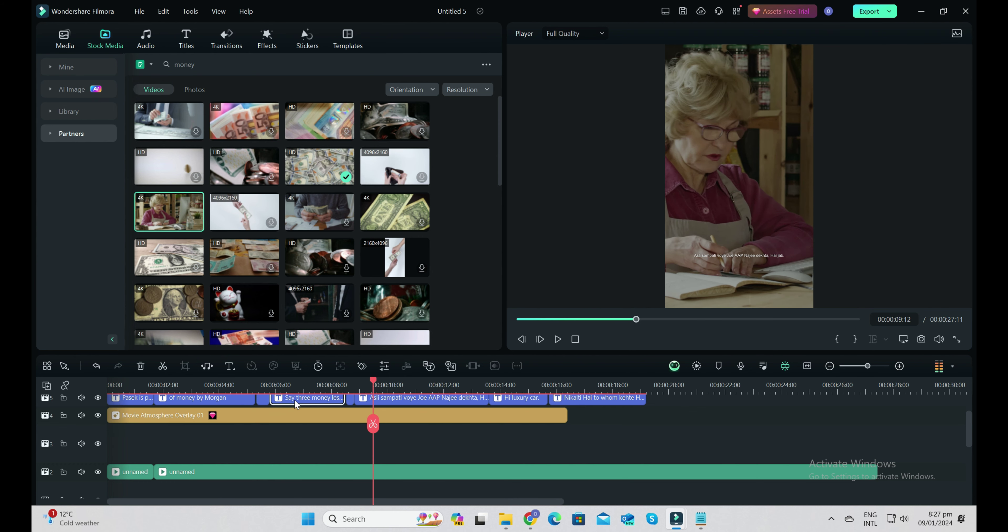
double_click(125, 152)
type("64")
left_click_drag(726, 254, 738, 172)
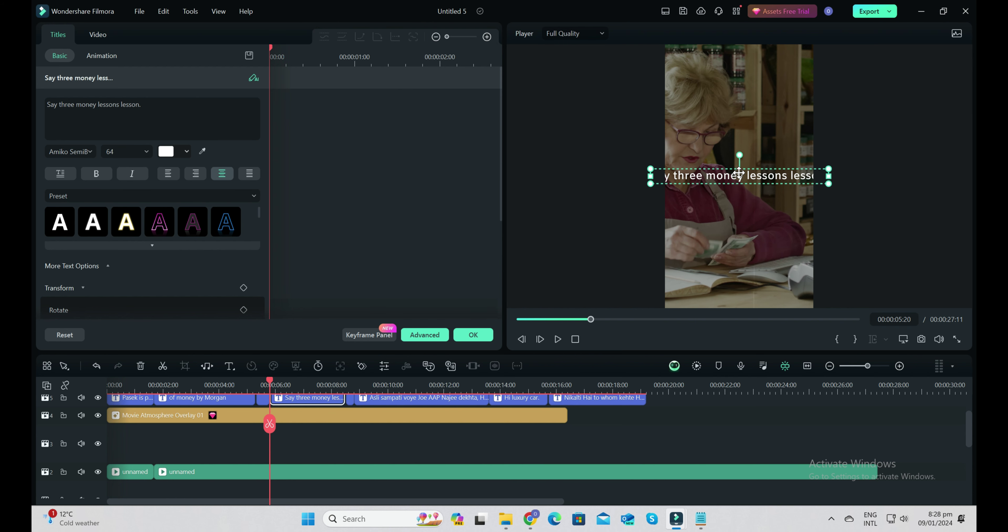
key("space")
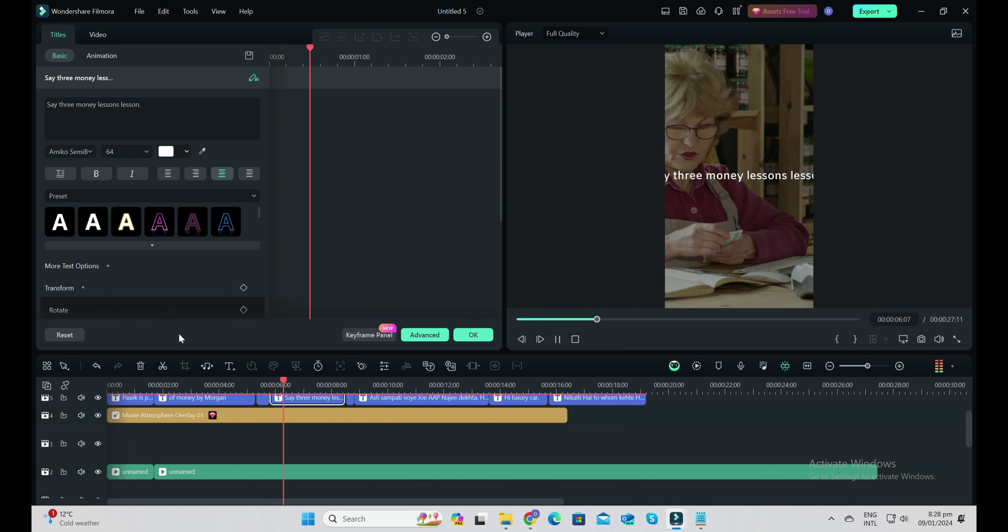
key("space")
- Break the "Say three money lessons lesson." caption into two lines before the word "lesson."
left_click(96, 104)
left_click(104, 104)
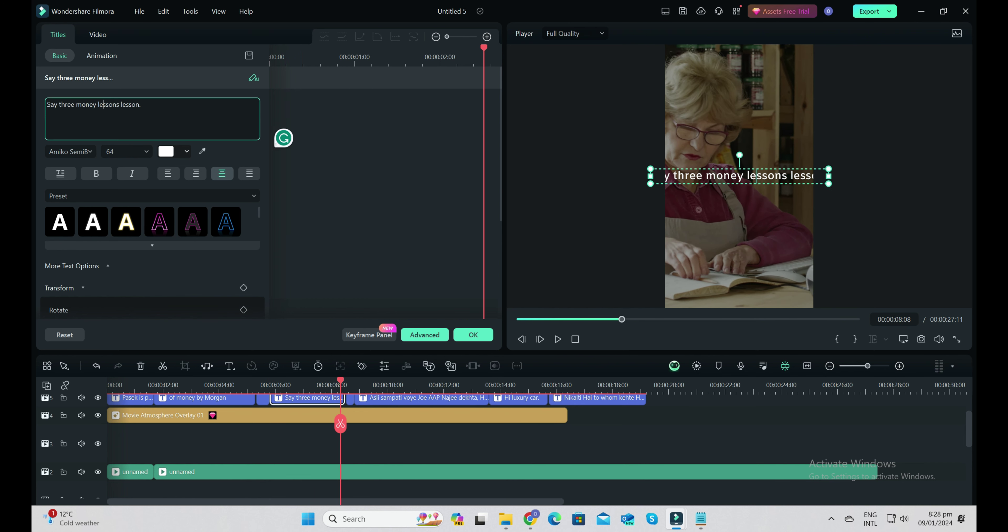
key("Return")
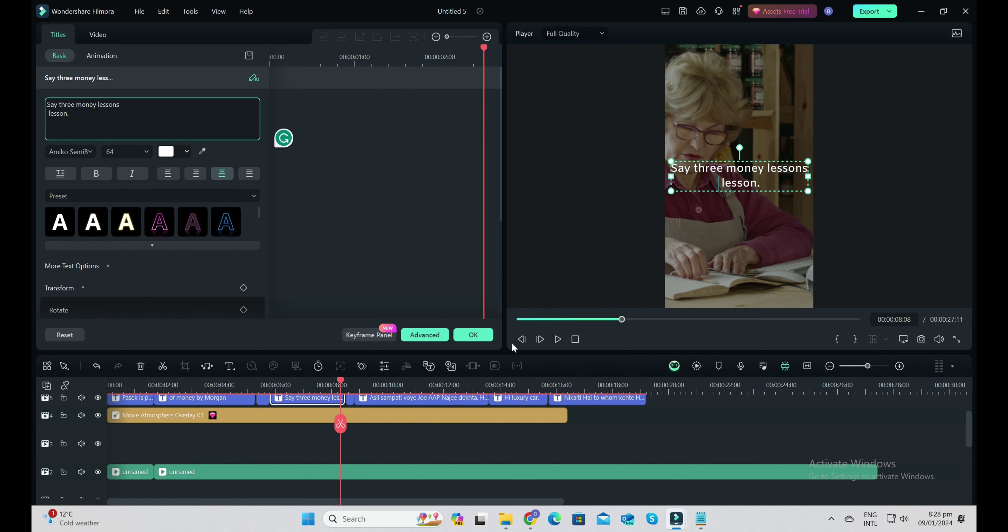
- Color the word "money" in the two-line caption bright yellow (255, 255, 0) and play the caption from its start
left_click(82, 104)
double_click(86, 104)
left_click(180, 154)
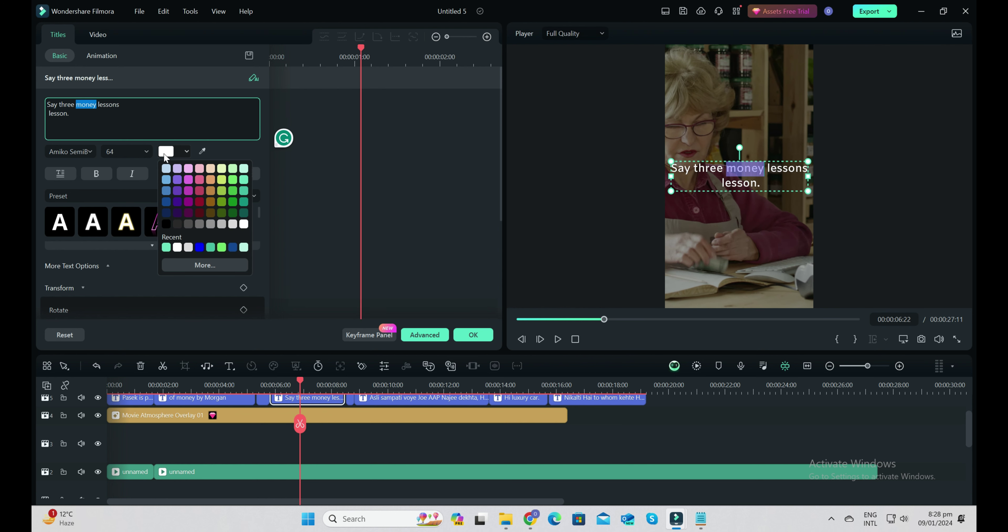
left_click(204, 265)
left_click(484, 208)
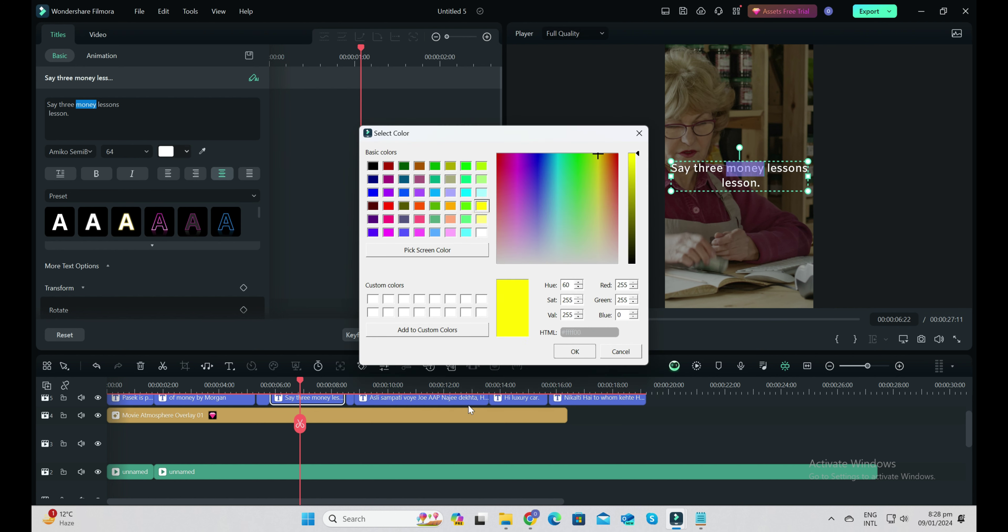
left_click(567, 354)
left_click(273, 386)
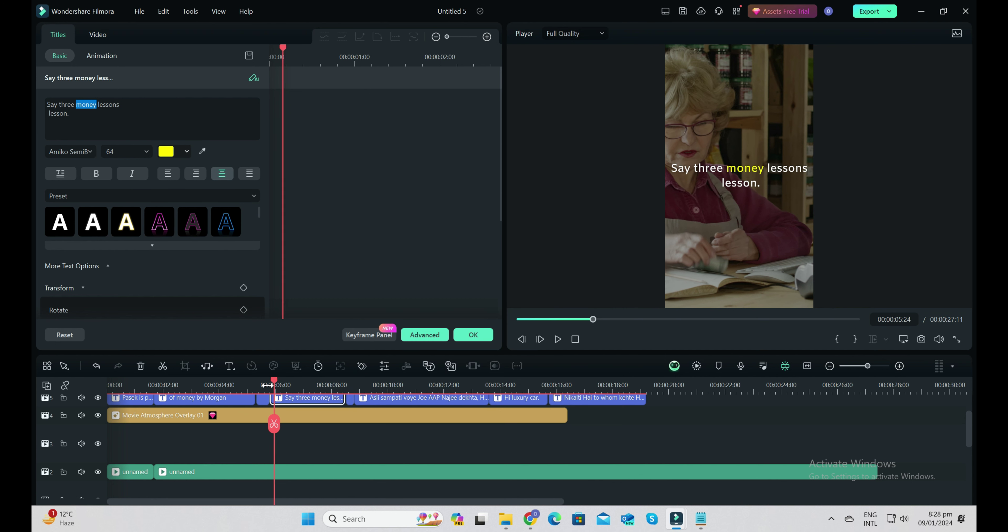
key("space")
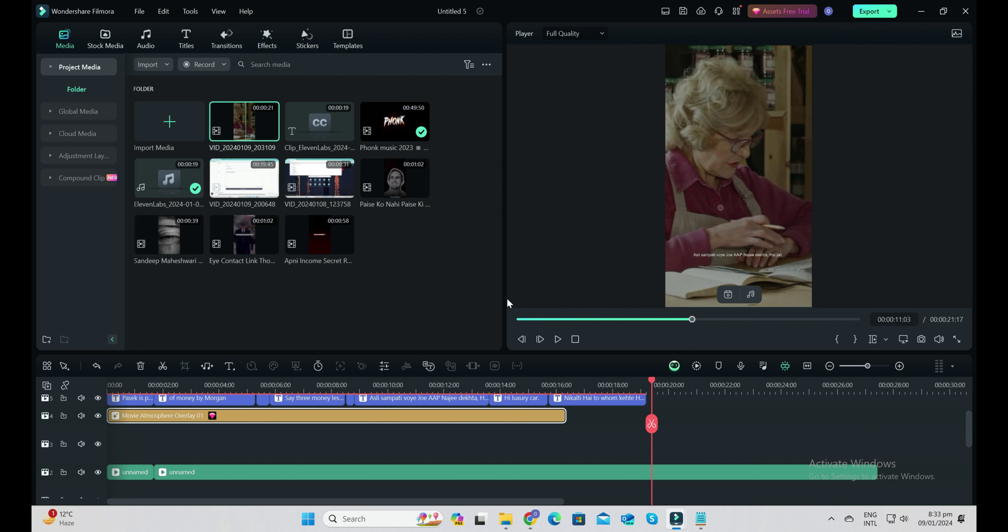
left_click(215, 66)
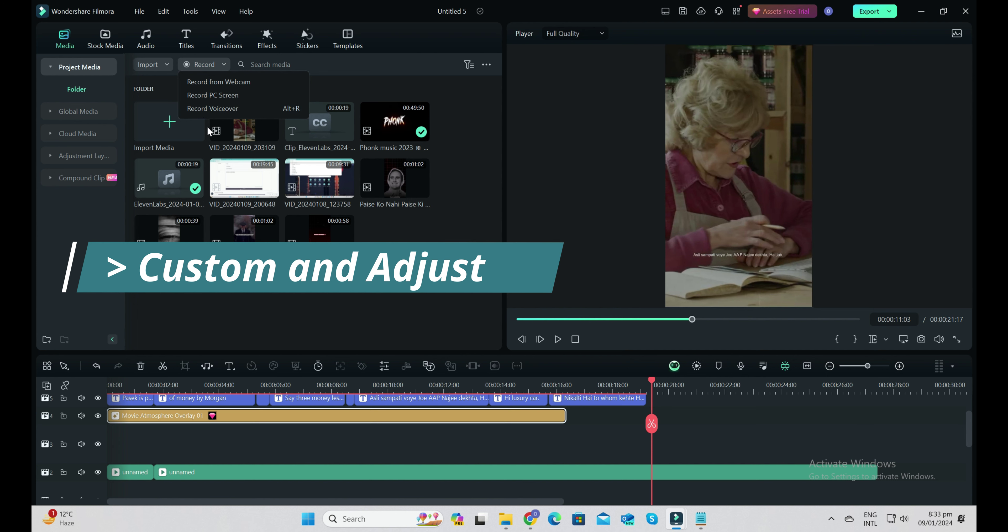
left_click(393, 217)
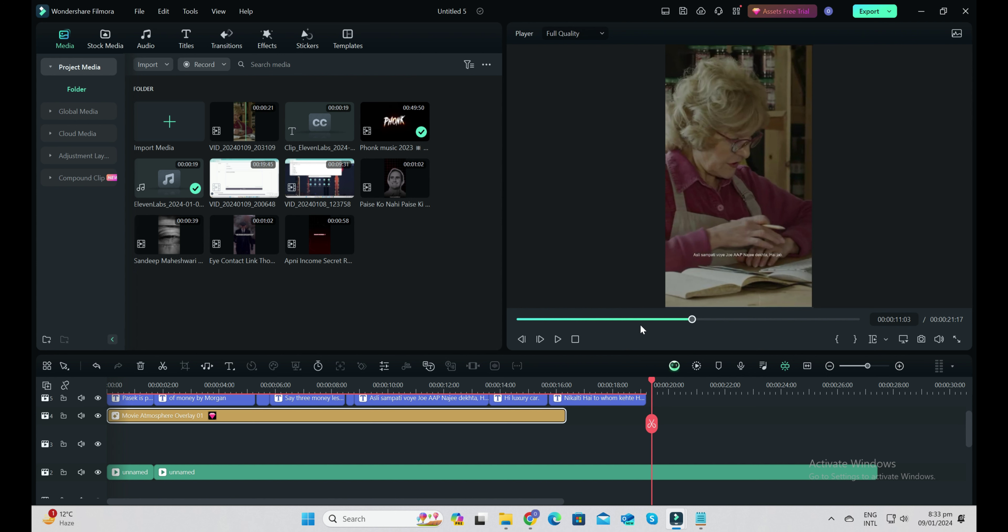
left_click(208, 65)
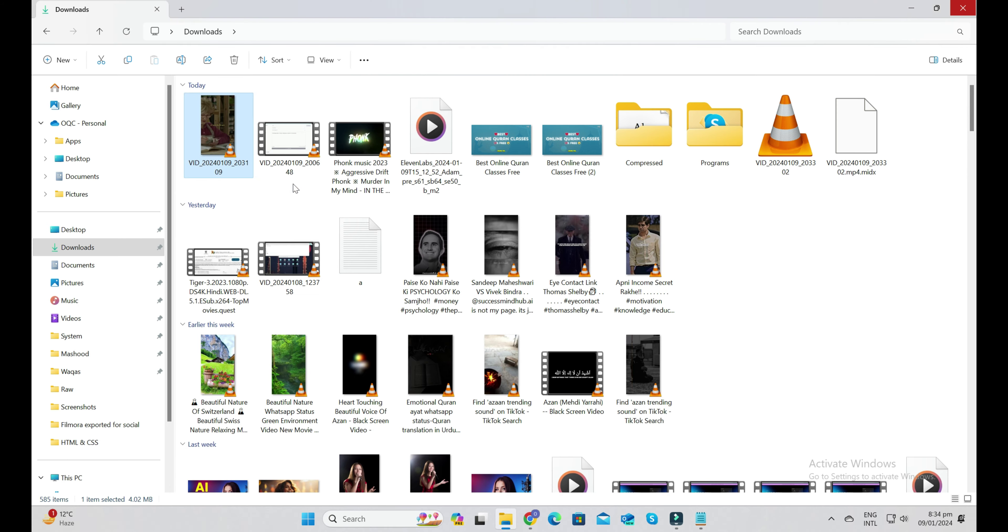
- Play the exported video VID_20240109_203109 from the Downloads folder in VLC media player
double_click(224, 133)
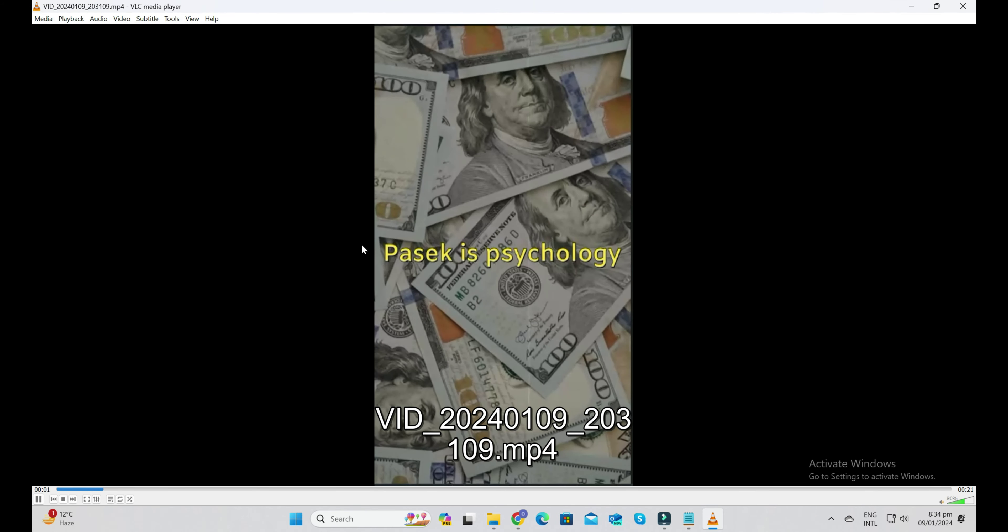